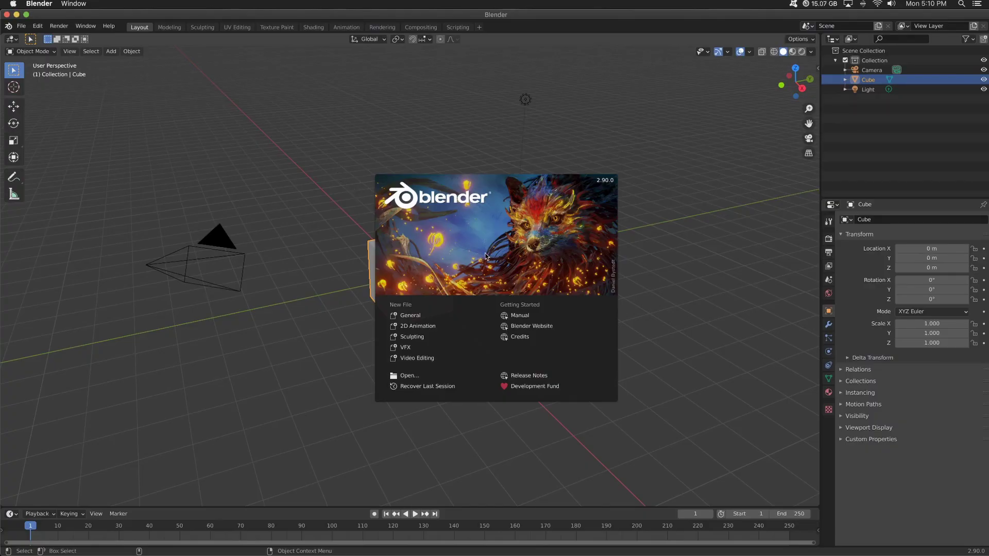
Choose Sculpting under New File on Blender's splash screen to get a Quad Sphere.
{"action": "left_click", "coordinate": [414, 338]}
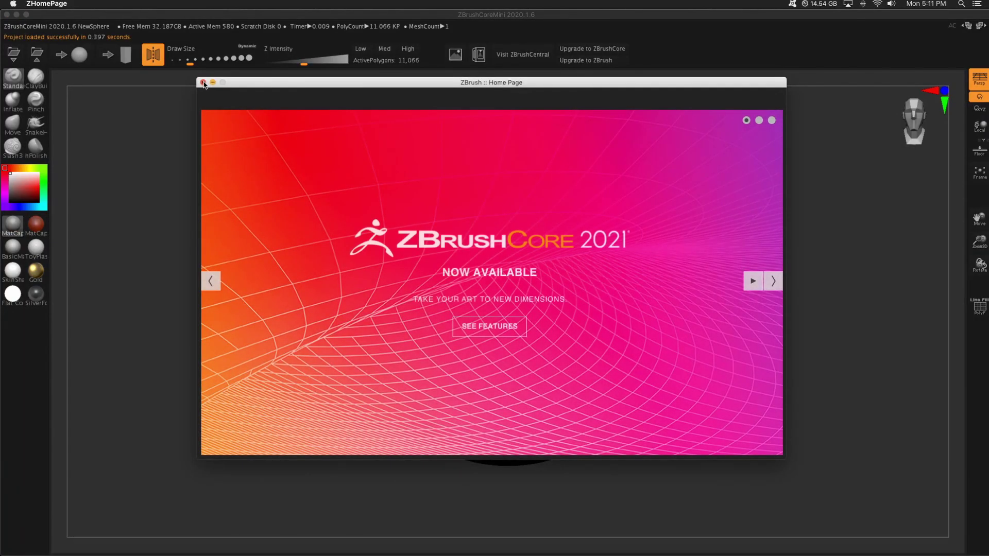
Close the ZBrush Home Page and try two circle strokes on the sphere, undoing each.
{"action": "left_click", "coordinate": [203, 82]}
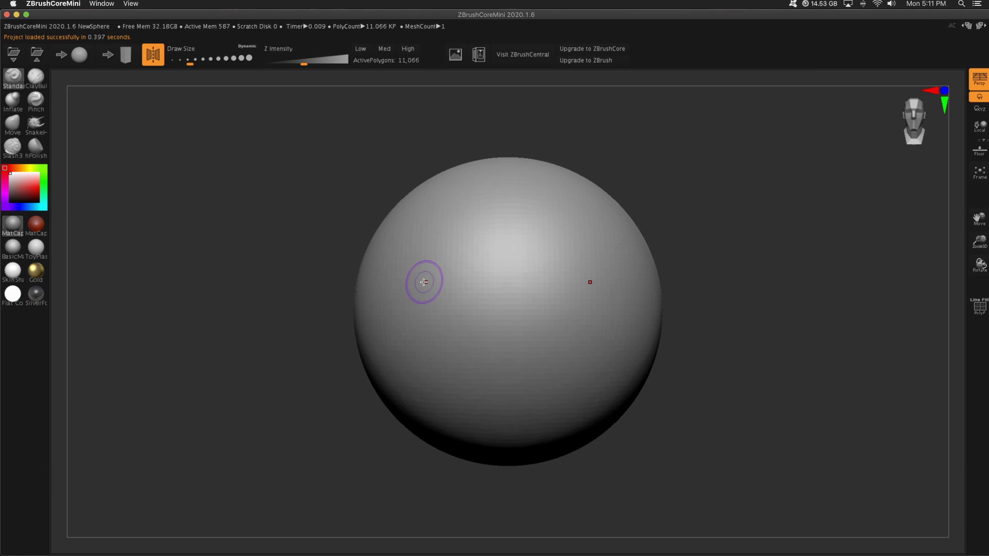
{"action": "mouse_move", "coordinate": [636, 254]}
{"action": "left_mouse_down"}
{"action": "mouse_move", "coordinate": [495, 226]}
{"action": "mouse_move", "coordinate": [541, 283]}
{"action": "mouse_move", "coordinate": [487, 244]}
{"action": "mouse_move", "coordinate": [504, 281]}
{"action": "left_mouse_up"}
{"action": "key", "text": "ctrl+z"}
{"action": "mouse_move", "coordinate": [482, 221]}
{"action": "left_mouse_down"}
{"action": "mouse_move", "coordinate": [457, 371]}
{"action": "mouse_move", "coordinate": [459, 269]}
{"action": "mouse_move", "coordinate": [431, 295]}
{"action": "left_mouse_up"}
{"action": "key", "text": "ctrl+z"}
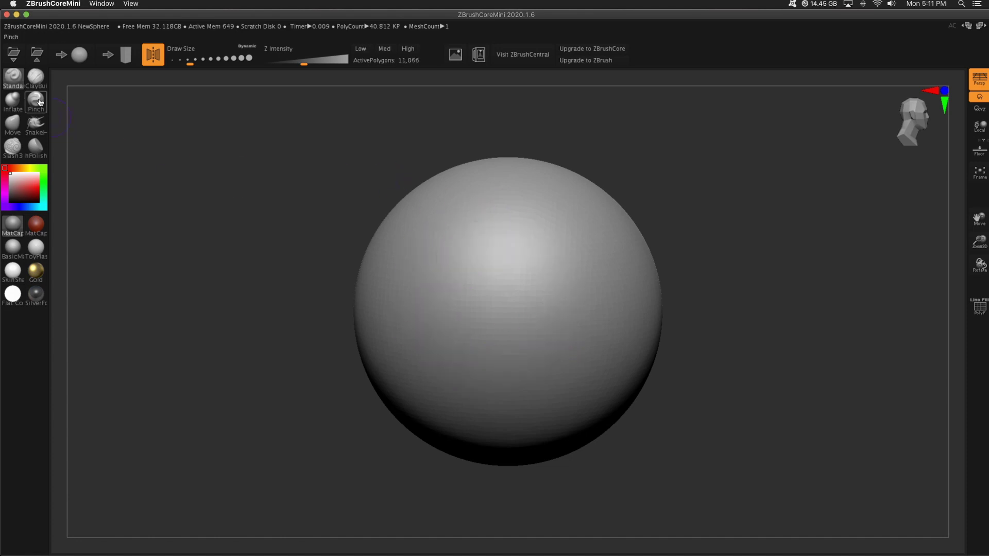
Sculpt circular rings with the ClayBuildup brush, rotate to inspect them, then undo back to smooth.
{"action": "left_click", "coordinate": [32, 83]}
{"action": "mouse_move", "coordinate": [521, 261]}
{"action": "left_mouse_down"}
{"action": "mouse_move", "coordinate": [462, 287]}
{"action": "mouse_move", "coordinate": [486, 284]}
{"action": "mouse_move", "coordinate": [517, 243]}
{"action": "left_mouse_up"}
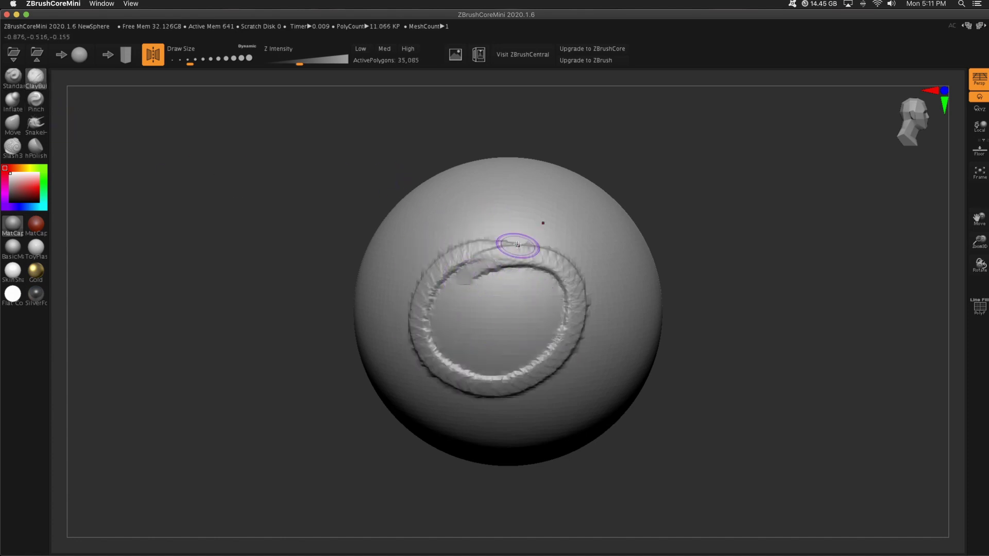
{"action": "left_click_drag", "start_coordinate": [775, 333], "coordinate": [757, 320]}
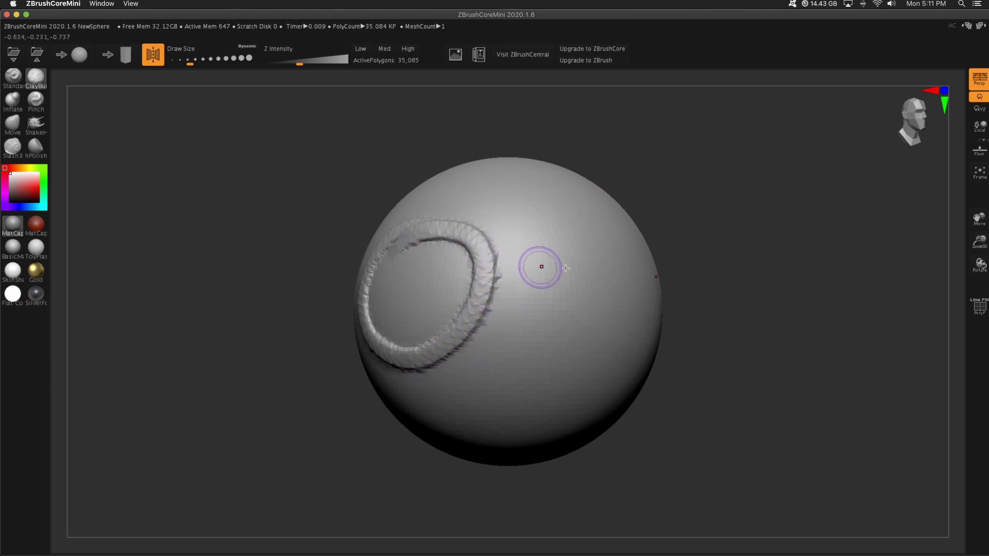
{"action": "mouse_move", "coordinate": [791, 300]}
{"action": "left_mouse_down"}
{"action": "mouse_move", "coordinate": [811, 298]}
{"action": "mouse_move", "coordinate": [770, 280]}
{"action": "mouse_move", "coordinate": [781, 298]}
{"action": "mouse_move", "coordinate": [798, 280]}
{"action": "left_mouse_up"}
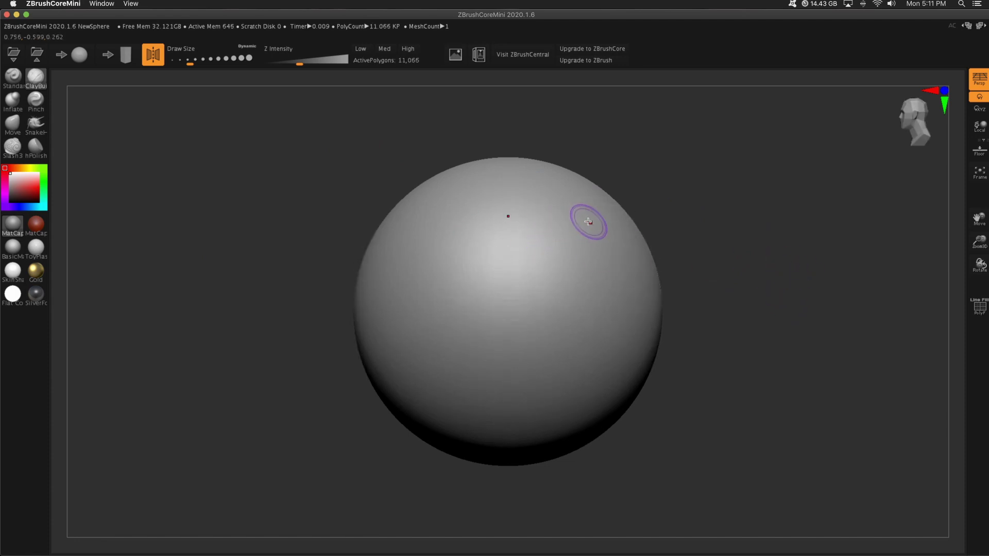
{"action": "key", "text": "ctrl+shift+z"}
{"action": "key", "text": "ctrl+z"}
{"action": "key", "text": "ctrl+shift+z"}
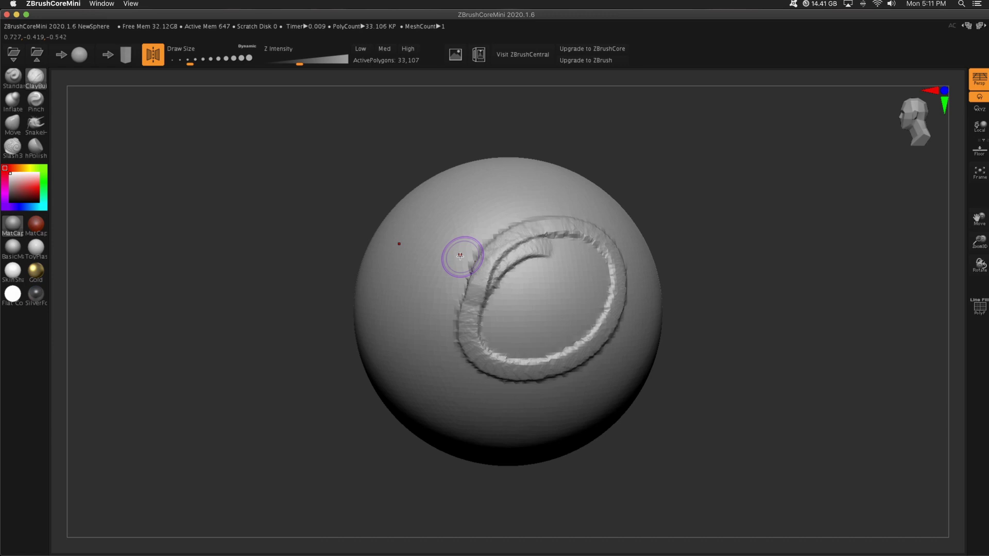
{"action": "key", "text": "ctrl+z"}
{"action": "mouse_move", "coordinate": [497, 243]}
{"action": "left_mouse_down"}
{"action": "mouse_move", "coordinate": [455, 280]}
{"action": "mouse_move", "coordinate": [450, 330]}
{"action": "mouse_move", "coordinate": [524, 349]}
{"action": "mouse_move", "coordinate": [566, 302]}
{"action": "mouse_move", "coordinate": [505, 232]}
{"action": "left_mouse_up"}
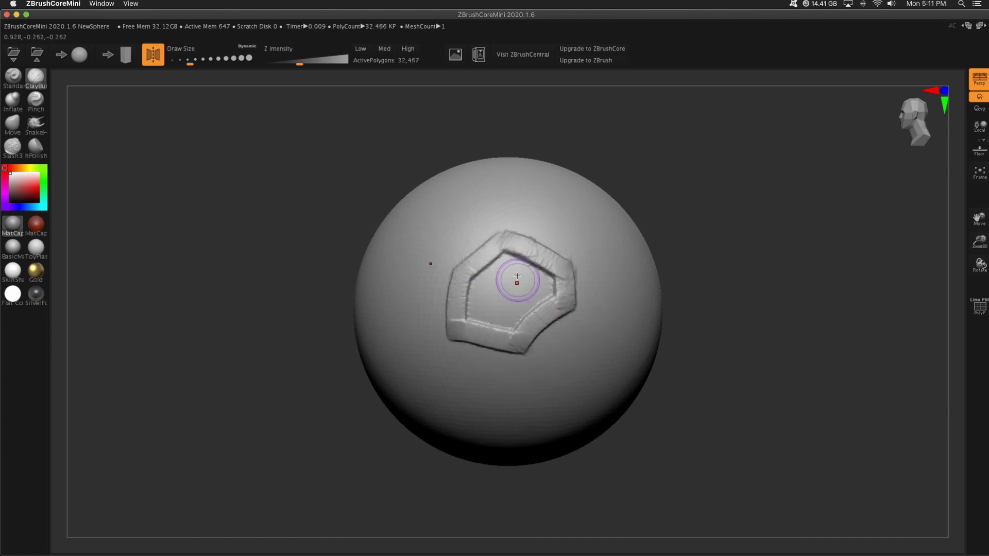
{"action": "key", "text": "ctrl+z"}
{"action": "mouse_move", "coordinate": [2, 264]}
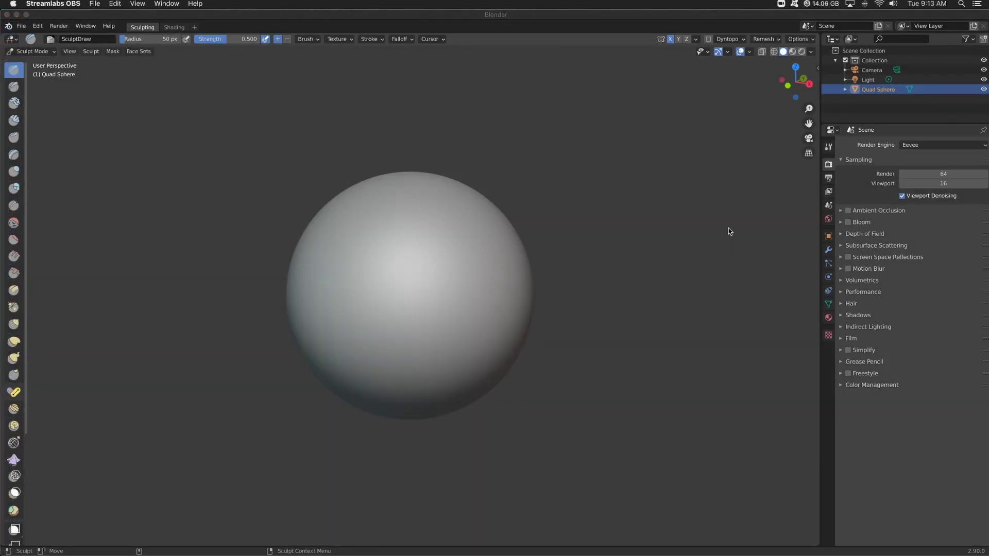
Bring Blender to the front and open About This Mac, moving its window aside.
{"action": "left_click", "coordinate": [730, 232]}
{"action": "left_click", "coordinate": [15, 4]}
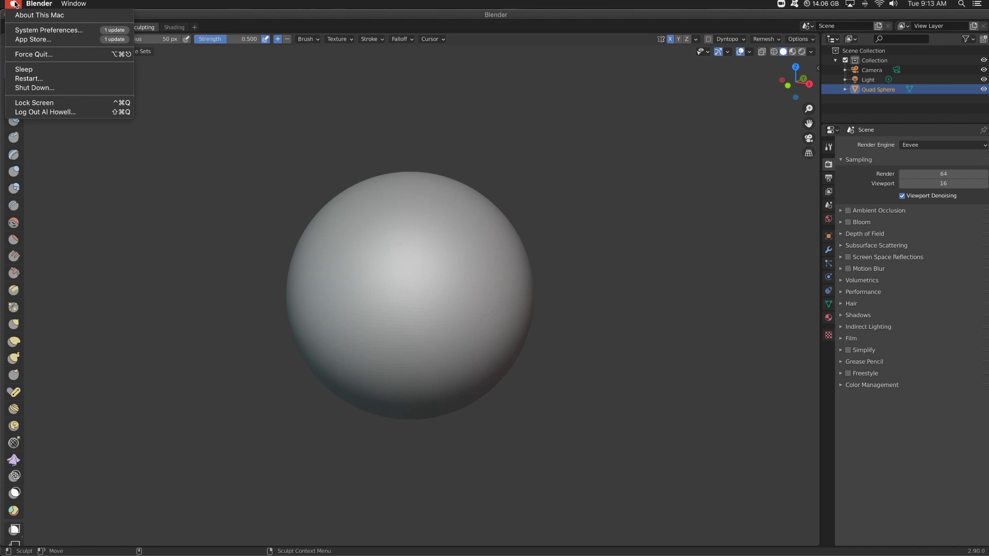
{"action": "left_click", "coordinate": [39, 15]}
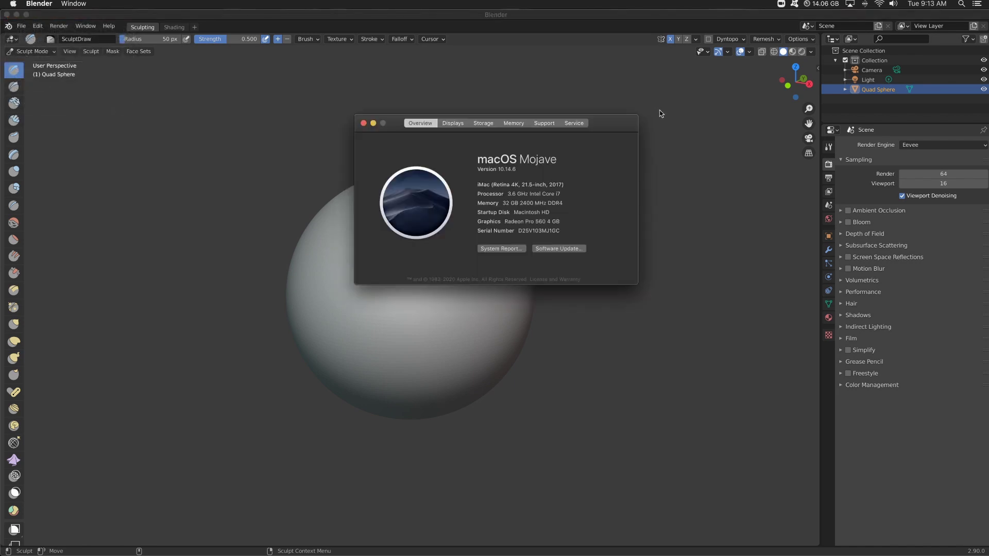
{"action": "left_click_drag", "start_coordinate": [623, 130], "coordinate": [759, 82]}
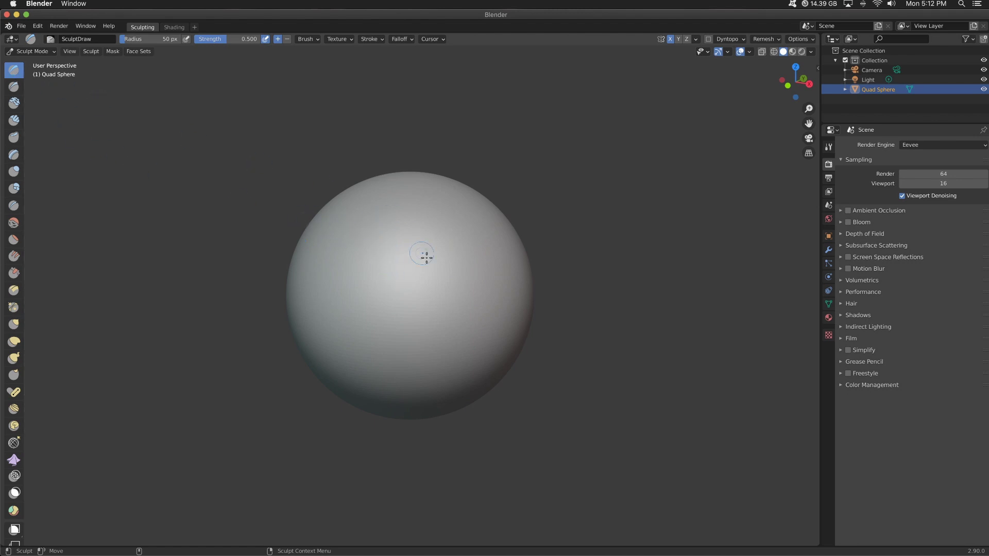
Step back and forth through the hexagon ridge strokes with undo and redo.
{"action": "key", "text": "ctrl+shift+z"}
{"action": "key", "text": "ctrl+shift+z"}
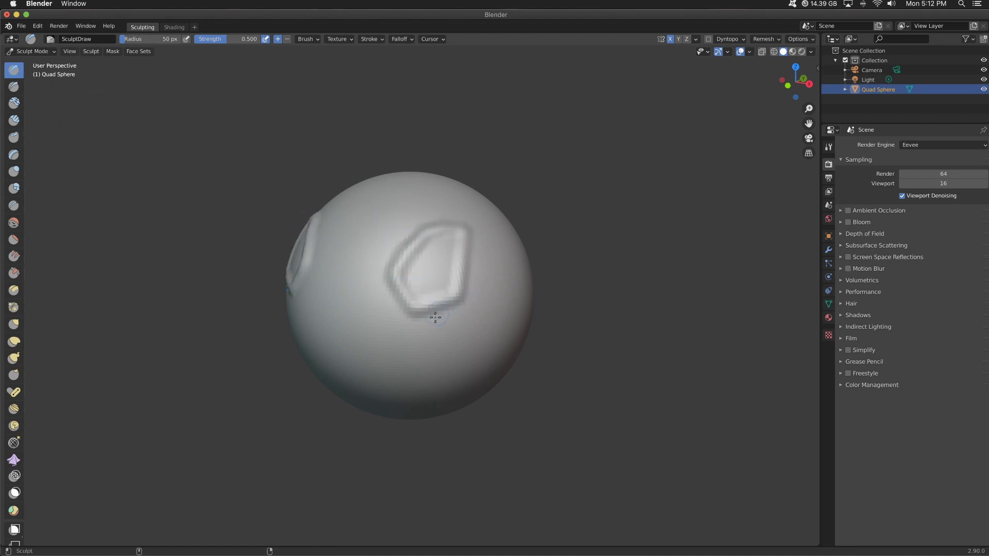
{"action": "key", "text": "ctrl+z"}
{"action": "key", "text": "ctrl+z"}
{"action": "key", "text": "ctrl+shift+z"}
{"action": "key", "text": "ctrl+z"}
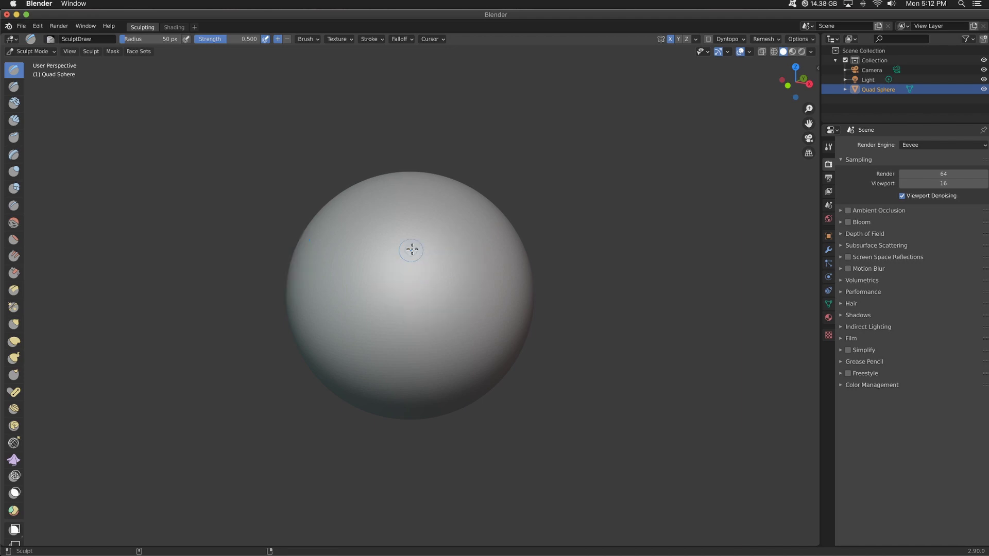
{"action": "key", "text": "ctrl+shift+z"}
{"action": "key", "text": "ctrl+z"}
{"action": "key", "text": "ctrl+shift+z"}
{"action": "key", "text": "ctrl+z"}
Undo back to the smooth sphere and draw a looping circle stroke with X symmetry.
{"action": "key", "text": "ctrl+shift+z"}
{"action": "key", "text": "ctrl+shift+z"}
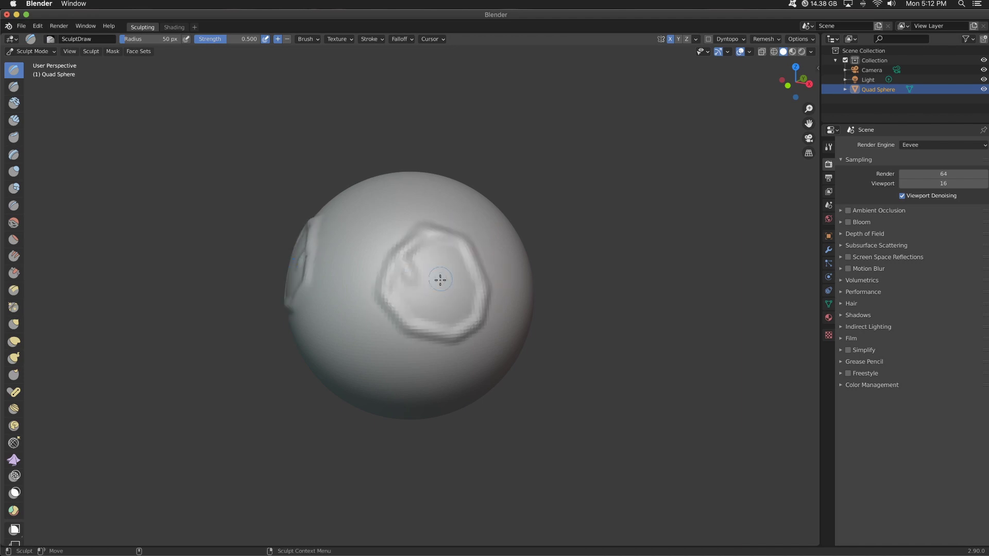
{"action": "key", "text": "ctrl+z"}
{"action": "key", "text": "ctrl+z"}
{"action": "key", "text": "ctrl+shift+z"}
{"action": "key", "text": "ctrl+shift+z"}
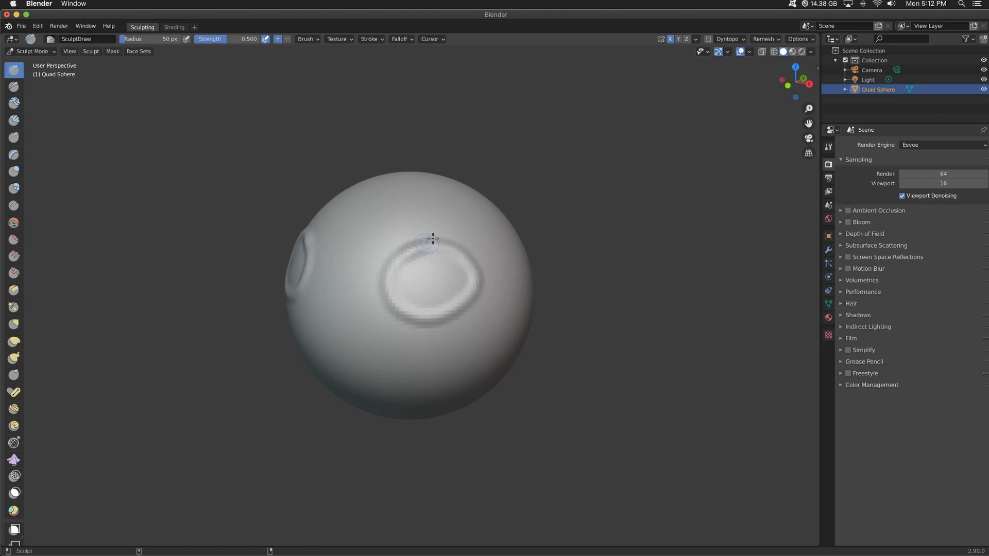
{"action": "key", "text": "ctrl+z"}
{"action": "key", "text": "ctrl+z"}
{"action": "mouse_move", "coordinate": [440, 237]}
{"action": "left_mouse_down"}
{"action": "mouse_move", "coordinate": [398, 247]}
{"action": "mouse_move", "coordinate": [389, 265]}
{"action": "mouse_move", "coordinate": [409, 293]}
{"action": "mouse_move", "coordinate": [452, 286]}
{"action": "mouse_move", "coordinate": [454, 259]}
{"action": "mouse_move", "coordinate": [422, 270]}
{"action": "mouse_move", "coordinate": [428, 258]}
{"action": "mouse_move", "coordinate": [447, 258]}
{"action": "mouse_move", "coordinate": [449, 271]}
{"action": "mouse_move", "coordinate": [434, 284]}
{"action": "mouse_move", "coordinate": [407, 266]}
{"action": "mouse_move", "coordinate": [410, 279]}
{"action": "mouse_move", "coordinate": [450, 260]}
{"action": "mouse_move", "coordinate": [402, 274]}
{"action": "mouse_move", "coordinate": [454, 243]}
{"action": "mouse_move", "coordinate": [392, 259]}
{"action": "mouse_move", "coordinate": [463, 245]}
{"action": "mouse_move", "coordinate": [394, 232]}
{"action": "mouse_move", "coordinate": [430, 226]}
{"action": "mouse_move", "coordinate": [379, 307]}
{"action": "mouse_move", "coordinate": [401, 257]}
{"action": "mouse_move", "coordinate": [461, 268]}
{"action": "left_mouse_up"}
Try circle strokes with Draw Sharp, Clay Thumb and Layer brushes, undoing each one.
{"action": "key", "text": "ctrl+z"}
{"action": "left_click", "coordinate": [13, 87]}
{"action": "key", "text": "ctrl+z"}
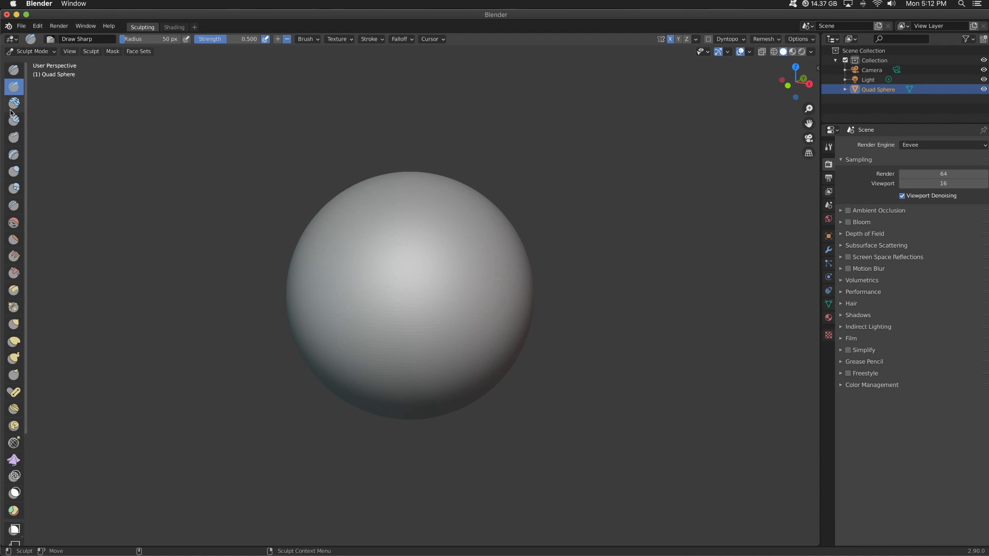
{"action": "left_click", "coordinate": [14, 137]}
{"action": "left_click", "coordinate": [14, 155]}
{"action": "mouse_move", "coordinate": [464, 233]}
{"action": "left_mouse_down"}
{"action": "mouse_move", "coordinate": [430, 222]}
{"action": "mouse_move", "coordinate": [384, 247]}
{"action": "mouse_move", "coordinate": [410, 301]}
{"action": "mouse_move", "coordinate": [446, 271]}
{"action": "mouse_move", "coordinate": [476, 273]}
{"action": "mouse_move", "coordinate": [415, 282]}
{"action": "mouse_move", "coordinate": [483, 298]}
{"action": "left_mouse_up"}
{"action": "key", "text": "ctrl+z"}
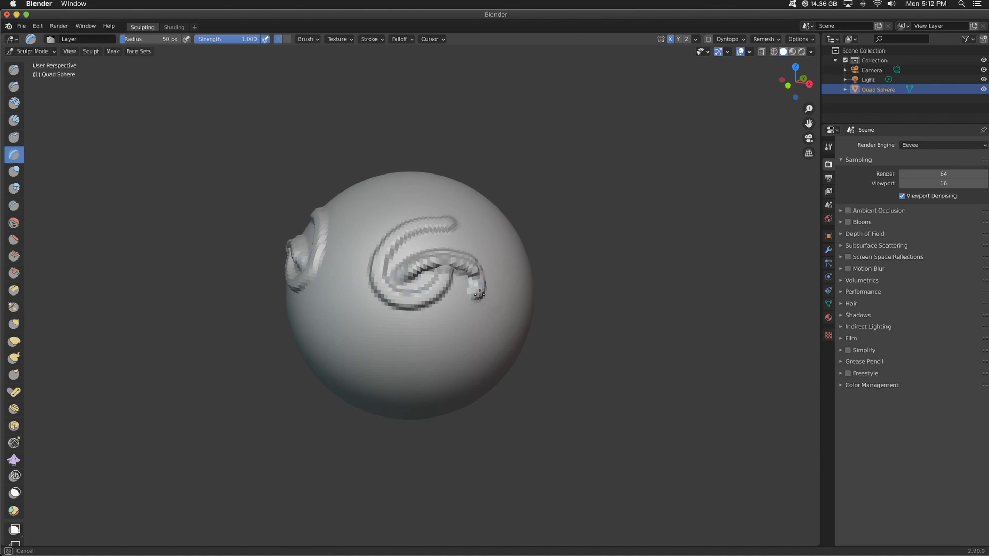
{"action": "key", "text": "ctrl+z"}
Return to the Draw brush, enlarge its radius to 127 px, carve curved grooves, and undo them.
{"action": "key", "text": "x"}
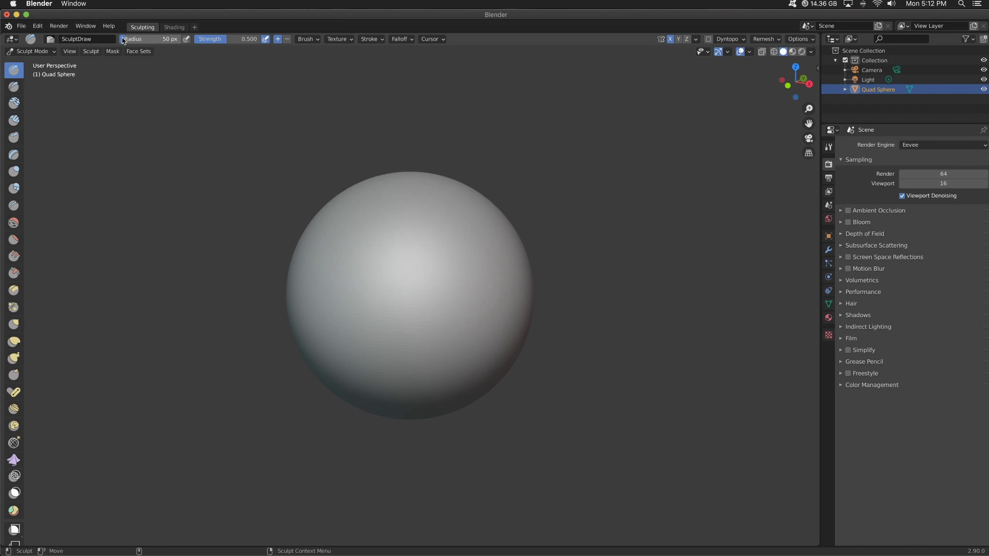
{"action": "left_click_drag", "start_coordinate": [136, 41], "coordinate": [154, 40]}
{"action": "mouse_move", "coordinate": [448, 214]}
{"action": "left_mouse_down"}
{"action": "mouse_move", "coordinate": [369, 273]}
{"action": "mouse_move", "coordinate": [480, 221]}
{"action": "mouse_move", "coordinate": [380, 273]}
{"action": "mouse_move", "coordinate": [443, 274]}
{"action": "left_mouse_up"}
{"action": "mouse_move", "coordinate": [444, 274]}
{"action": "middle_mouse_down"}
{"action": "mouse_move", "coordinate": [427, 247]}
{"action": "mouse_move", "coordinate": [409, 280]}
{"action": "mouse_move", "coordinate": [400, 274]}
{"action": "middle_mouse_up"}
{"action": "mouse_move", "coordinate": [399, 274]}
{"action": "left_mouse_down"}
{"action": "mouse_move", "coordinate": [391, 267]}
{"action": "mouse_move", "coordinate": [388, 289]}
{"action": "mouse_move", "coordinate": [431, 318]}
{"action": "mouse_move", "coordinate": [458, 268]}
{"action": "mouse_move", "coordinate": [475, 309]}
{"action": "mouse_move", "coordinate": [424, 324]}
{"action": "mouse_move", "coordinate": [435, 273]}
{"action": "left_mouse_up"}
{"action": "key", "text": "ctrl+z"}
{"action": "key", "text": "ctrl+z"}
{"action": "key", "text": "ctrl+z"}
{"action": "key", "text": "ctrl+z"}
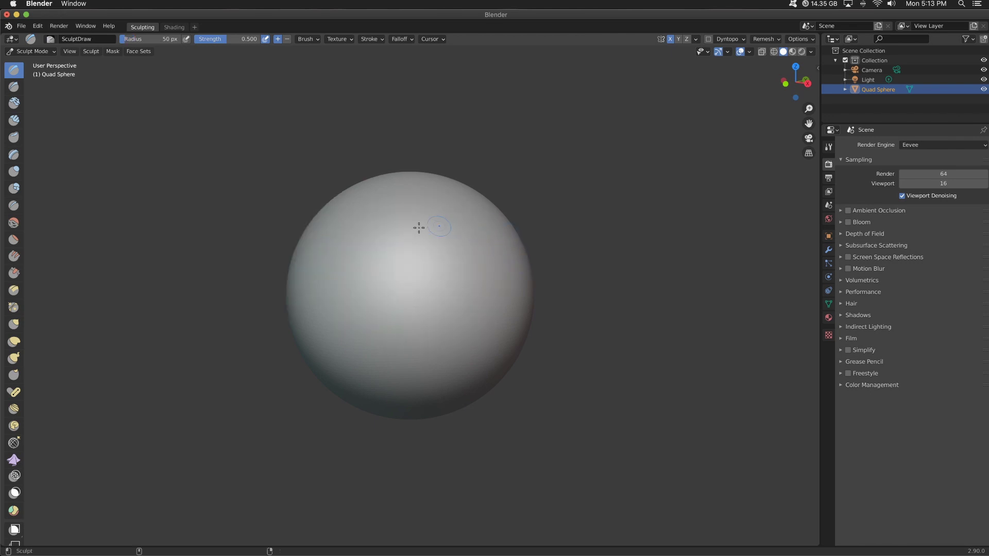
Reset the radius to 50 px, draw test and octagonal rings, and undo both.
{"action": "left_click", "coordinate": [420, 227]}
{"action": "left_click_drag", "start_coordinate": [361, 292], "coordinate": [417, 289]}
{"action": "key", "text": "ctrl+z"}
{"action": "mouse_move", "coordinate": [400, 245]}
{"action": "left_mouse_down"}
{"action": "mouse_move", "coordinate": [360, 287]}
{"action": "mouse_move", "coordinate": [417, 228]}
{"action": "mouse_move", "coordinate": [443, 293]}
{"action": "left_mouse_up"}
{"action": "key", "text": "ctrl+z"}
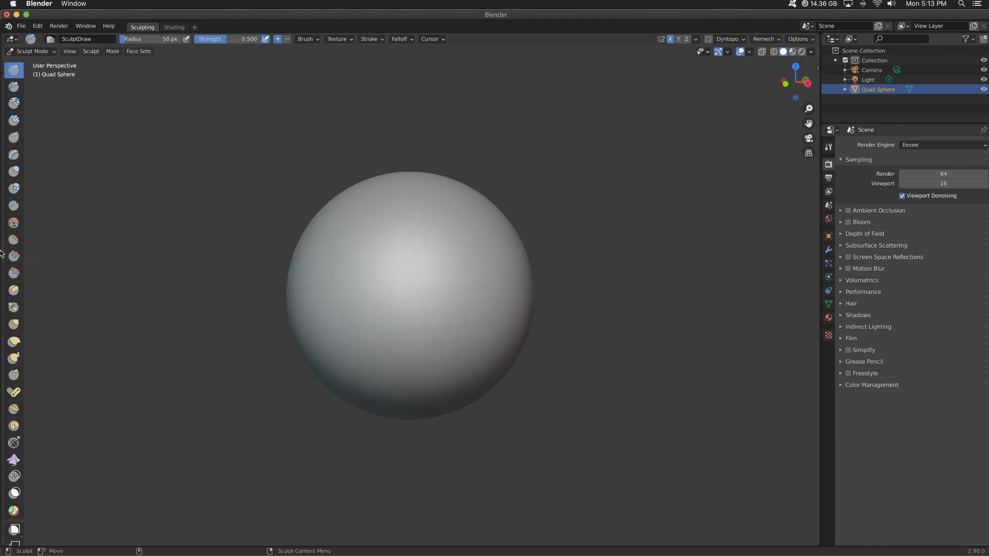
{"action": "mouse_move", "coordinate": [1, 257]}
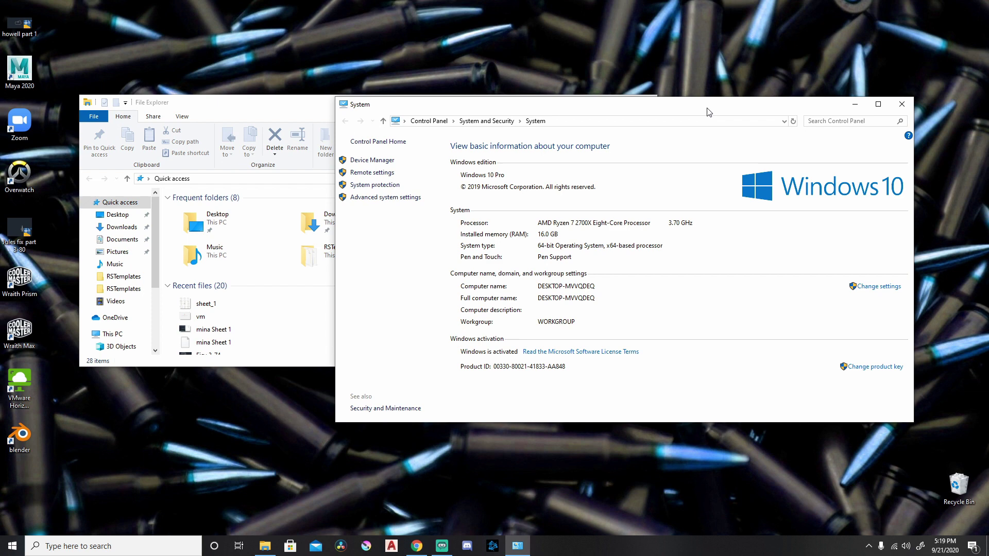
Move the System window showing the Ryzen 7 2700X and 16 GB RAM up and left.
{"action": "left_click_drag", "start_coordinate": [707, 105], "coordinate": [536, 72]}
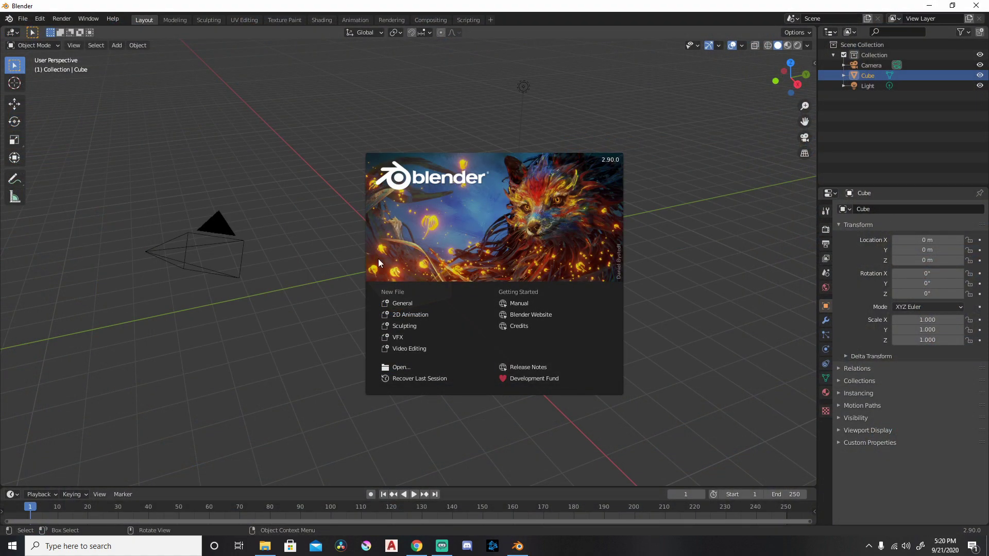
Start a new Sculpting file, draw a test stroke on the sphere, and undo it.
{"action": "left_click", "coordinate": [404, 326]}
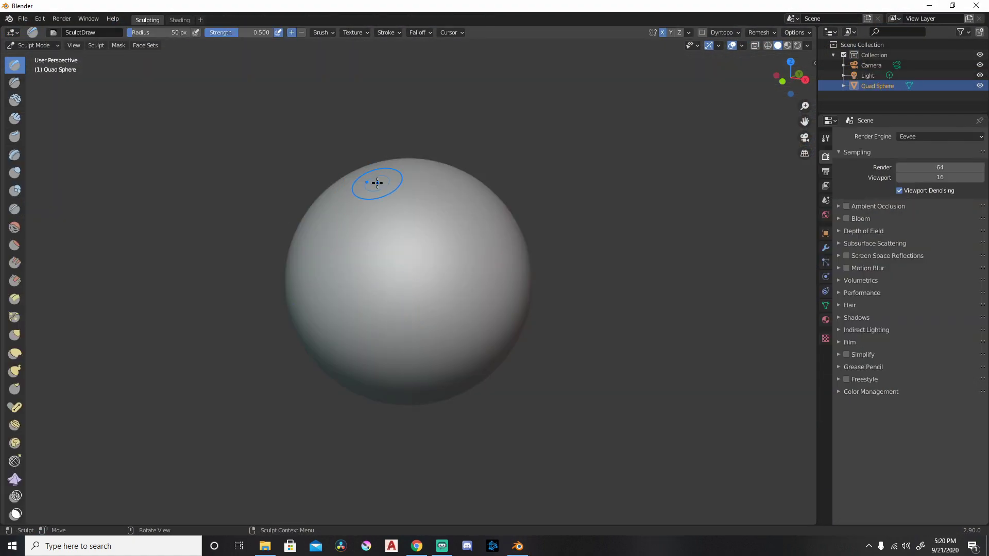
{"action": "left_click_drag", "start_coordinate": [450, 203], "coordinate": [417, 287]}
{"action": "key", "text": "ctrl+z"}
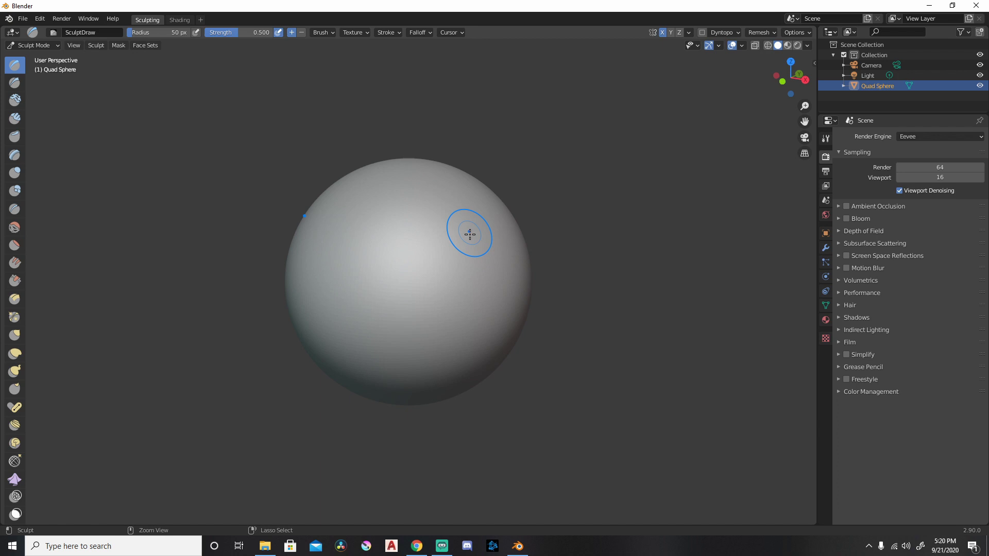
Shrink the brush radius to 14 px, draw a circle, then undo it.
{"action": "key", "text": "f"}
{"action": "left_click", "coordinate": [459, 222]}
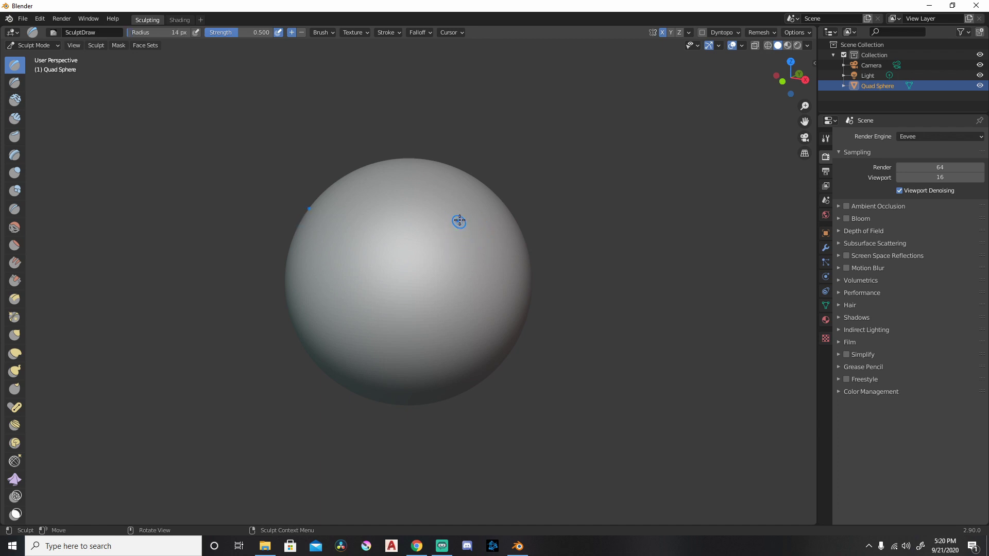
{"action": "mouse_move", "coordinate": [439, 203]}
{"action": "left_mouse_down"}
{"action": "mouse_move", "coordinate": [399, 269]}
{"action": "mouse_move", "coordinate": [438, 274]}
{"action": "left_mouse_up"}
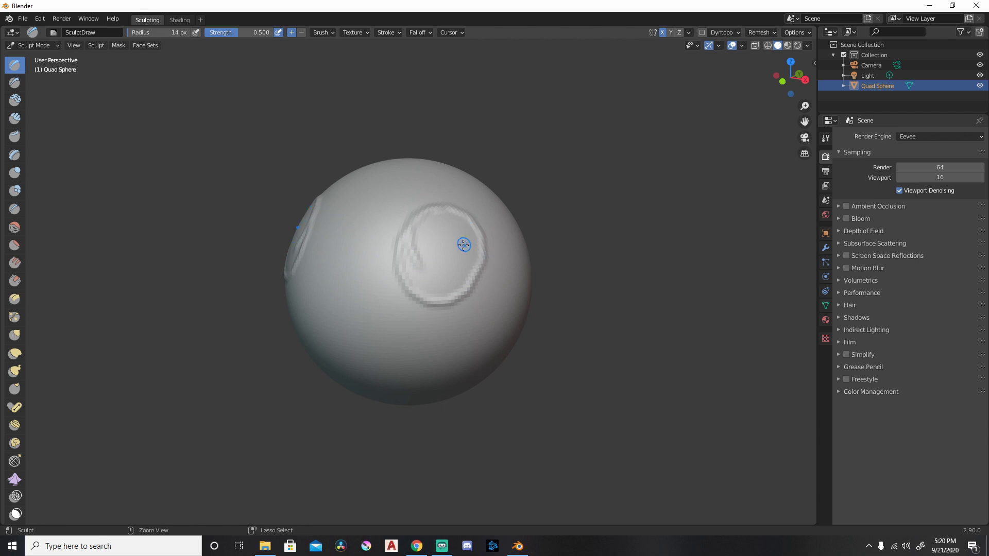
{"action": "key", "text": "ctrl+z"}
{"action": "key", "text": "ctrl+shift+z"}
{"action": "key", "text": "ctrl+z"}
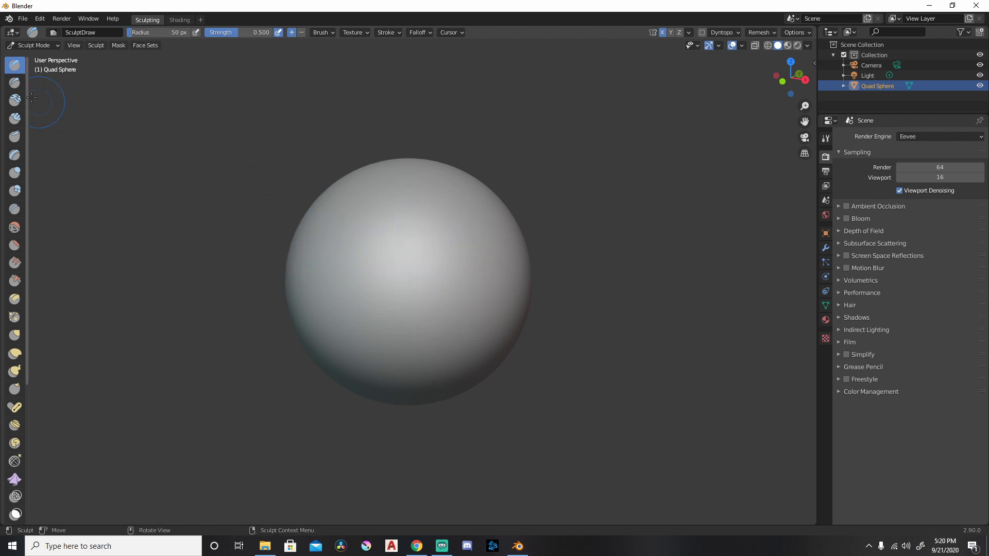
Switch to Draw Sharp, try a stroke, and toggle the circular stroke with undo/redo.
{"action": "left_click", "coordinate": [15, 83]}
{"action": "left_click_drag", "start_coordinate": [413, 209], "coordinate": [416, 221]}
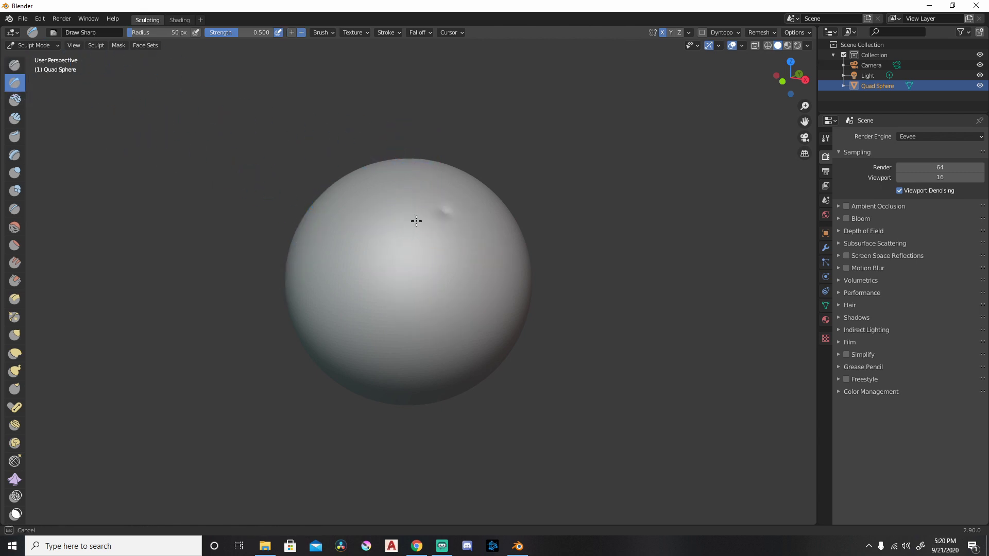
{"action": "key", "text": "ctrl+shift+z"}
{"action": "key", "text": "ctrl+z"}
{"action": "key", "text": "ctrl+shift+z"}
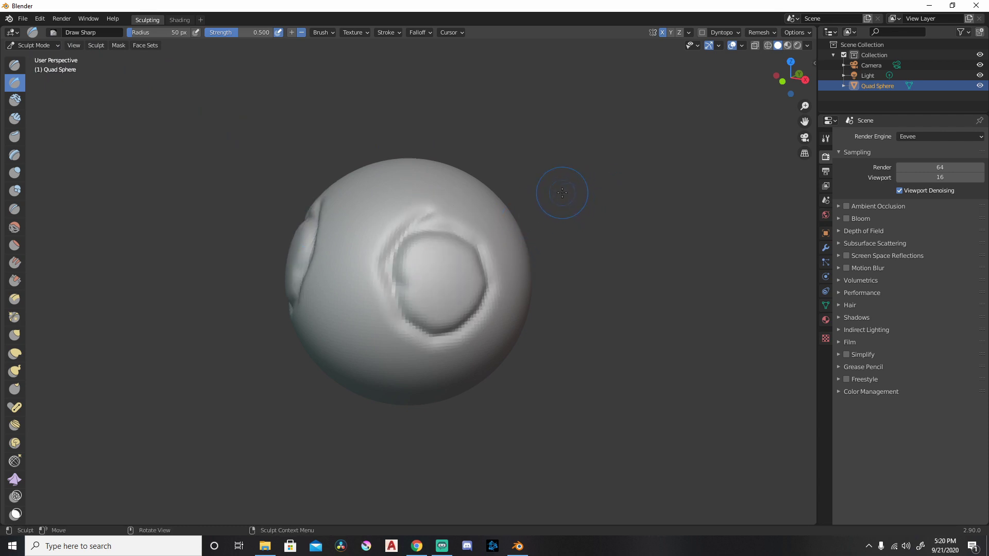
Orbit to untouched surface, sculpt a second ring on the right, then undo both sockets.
{"action": "right_click", "coordinate": [555, 215]}
{"action": "mouse_move", "coordinate": [706, 203]}
{"action": "middle_mouse_down"}
{"action": "mouse_move", "coordinate": [545, 151]}
{"action": "mouse_move", "coordinate": [664, 196]}
{"action": "mouse_move", "coordinate": [607, 84]}
{"action": "mouse_move", "coordinate": [641, 210]}
{"action": "middle_mouse_up"}
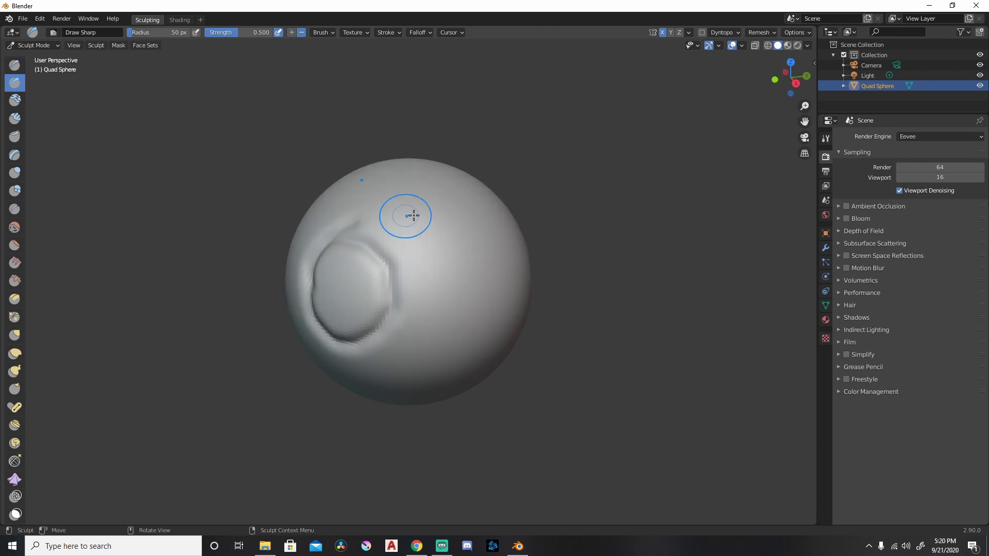
{"action": "mouse_move", "coordinate": [773, 309]}
{"action": "middle_mouse_down"}
{"action": "mouse_move", "coordinate": [786, 315]}
{"action": "mouse_move", "coordinate": [744, 310]}
{"action": "middle_mouse_up"}
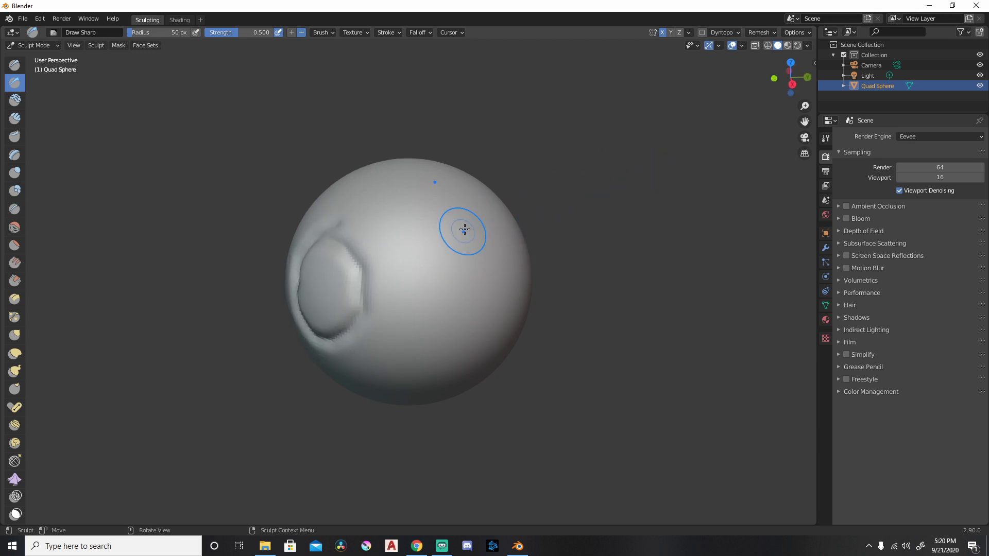
{"action": "mouse_move", "coordinate": [458, 227]}
{"action": "left_mouse_down"}
{"action": "mouse_move", "coordinate": [421, 252]}
{"action": "mouse_move", "coordinate": [448, 280]}
{"action": "left_mouse_up"}
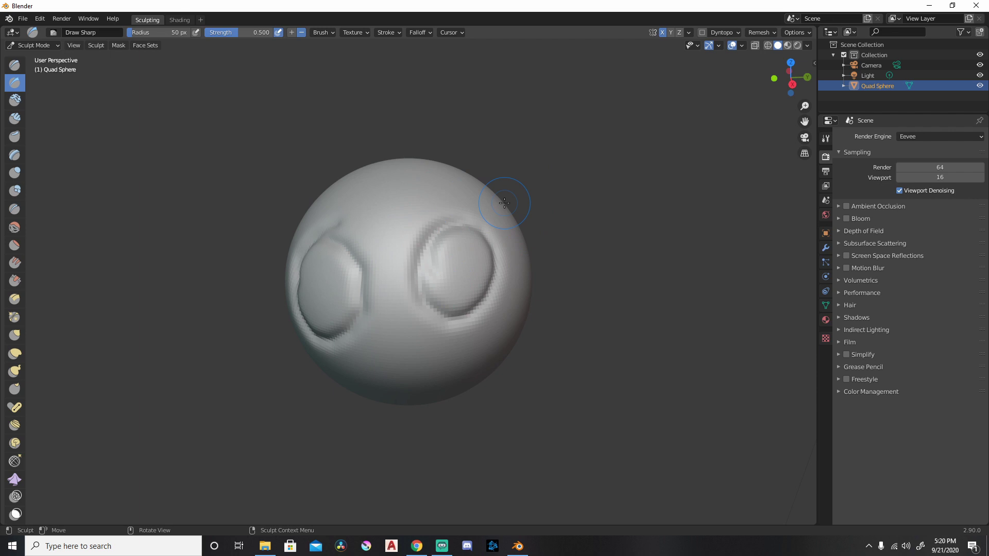
{"action": "key", "text": "ctrl+z"}
{"action": "key", "text": "ctrl+z"}
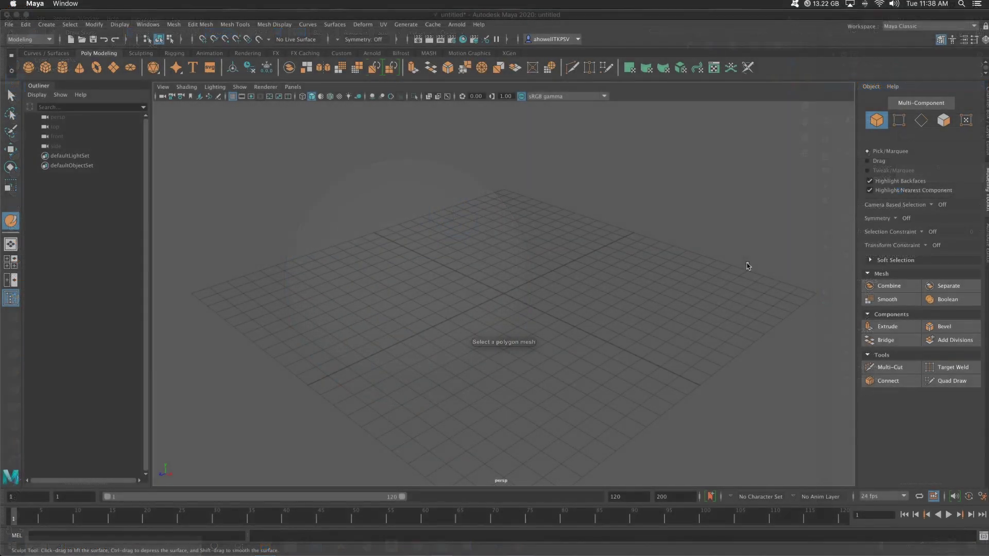
Create a Polygon Sphere (pSphere1) from the Maya shelf and zoom the view.
{"action": "left_click", "coordinate": [747, 263]}
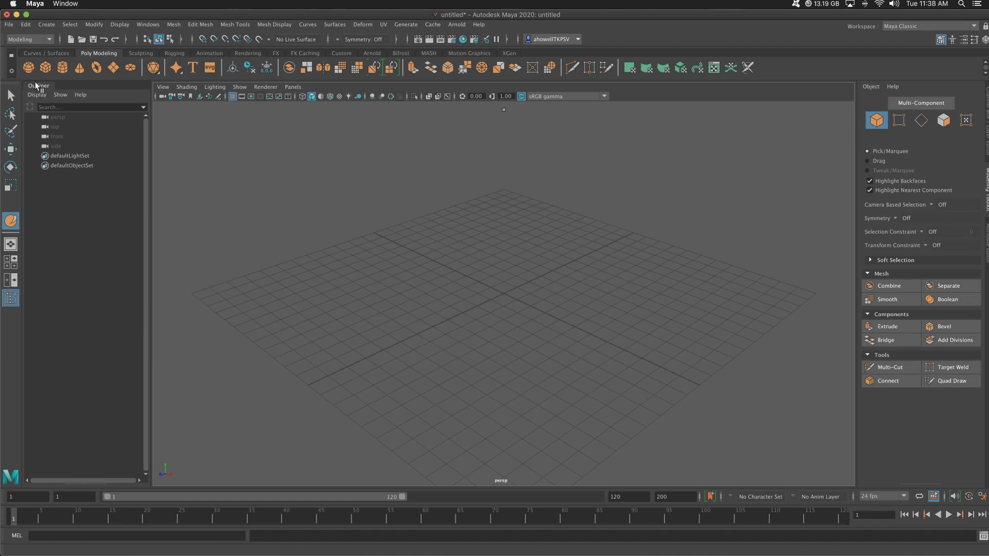
{"action": "left_click", "coordinate": [28, 67]}
{"action": "scroll", "coordinate": [542, 336], "scroll_direction": "up", "scroll_amount": 5}
{"action": "scroll", "coordinate": [542, 337], "scroll_direction": "up", "scroll_amount": 5}
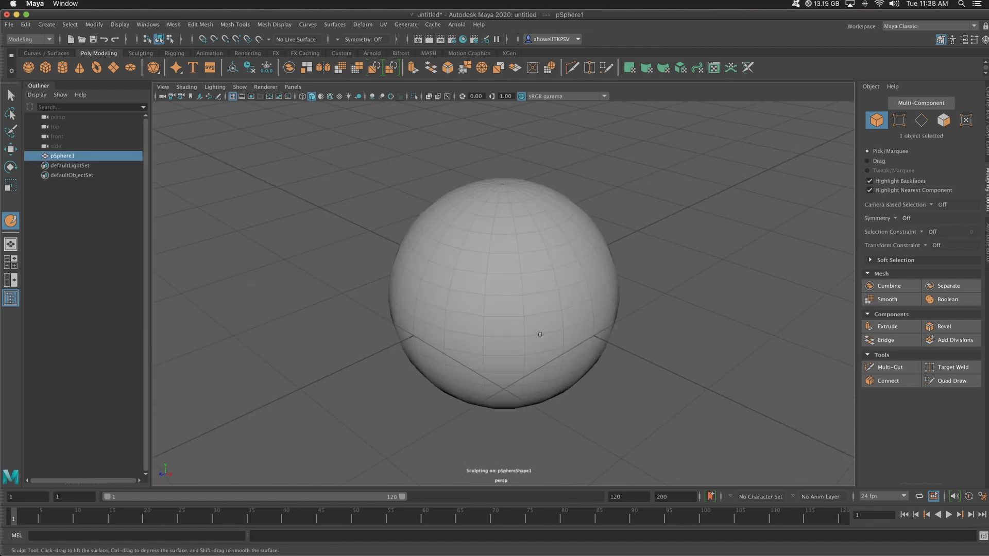
{"action": "scroll", "coordinate": [539, 334], "scroll_direction": "down", "scroll_amount": 4}
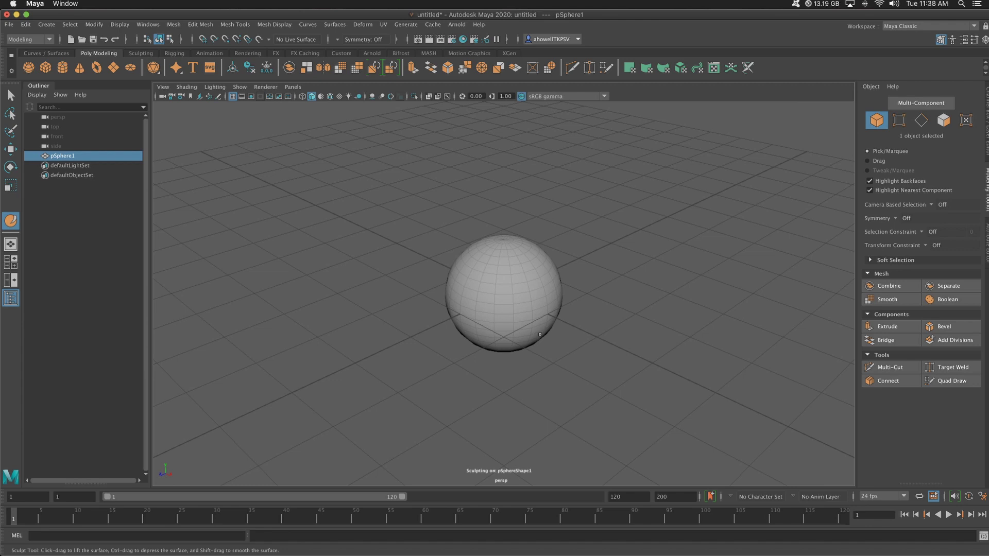
Smooth the sphere and raise its smoothing Divisions for a denser mesh.
{"action": "left_click", "coordinate": [885, 300]}
{"action": "key", "text": "t"}
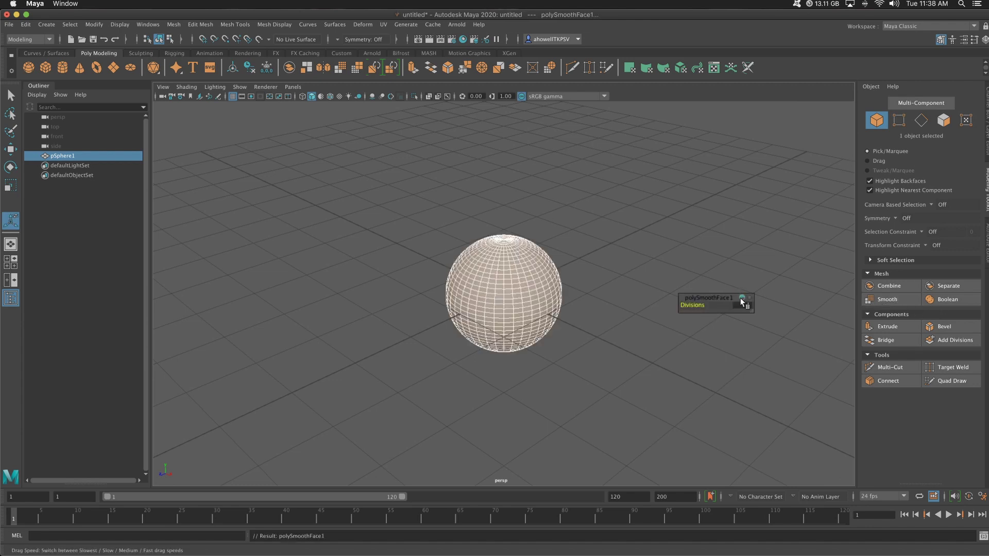
{"action": "left_click_drag", "start_coordinate": [706, 306], "coordinate": [699, 305]}
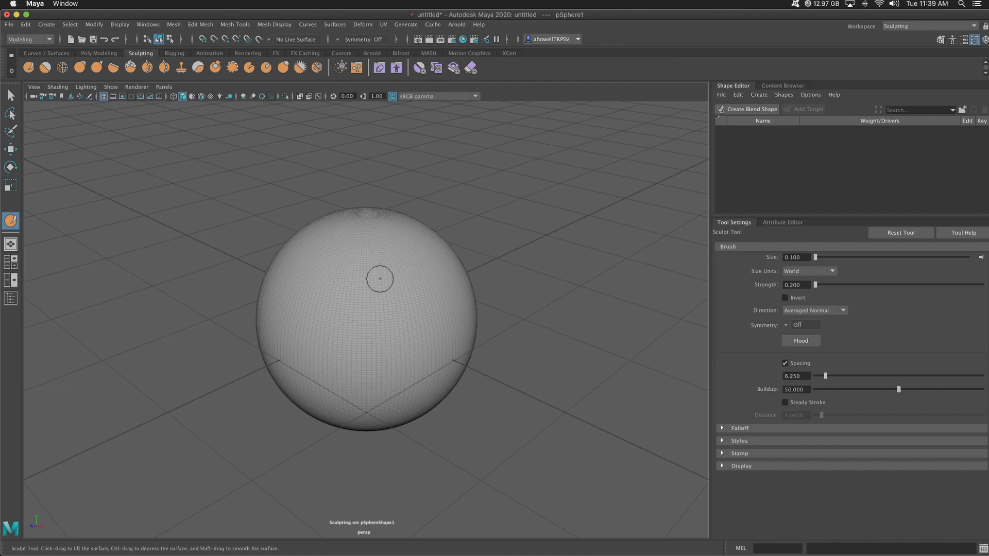
Sculpt oval, zigzag and loop ridges with the Sculpt Tool, undoing each one.
{"action": "left_click_drag", "start_coordinate": [375, 278], "coordinate": [338, 325]}
{"action": "key", "text": "z"}
{"action": "key", "text": "shift+z"}
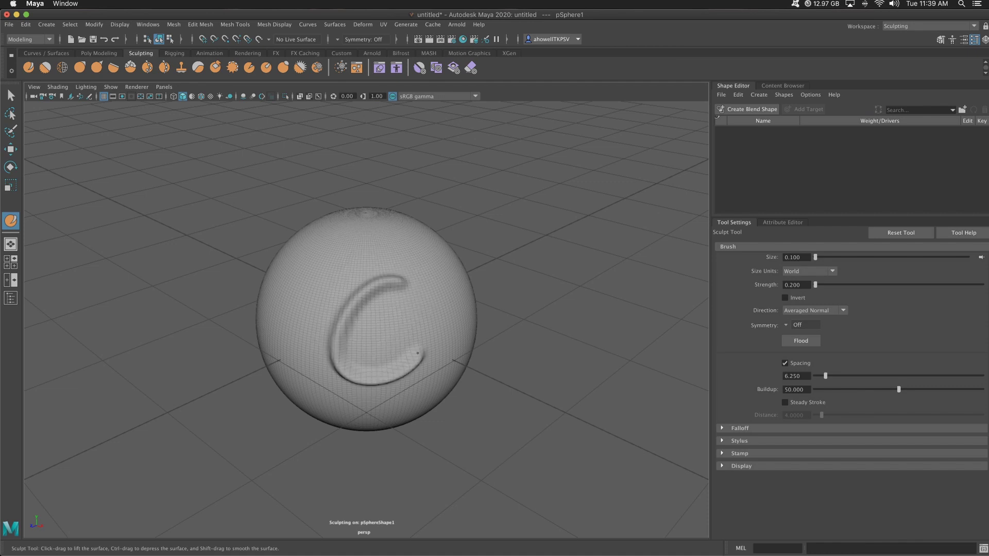
{"action": "key", "text": "z"}
{"action": "mouse_move", "coordinate": [569, 305]}
{"action": "left_mouse_down", "text": "alt"}
{"action": "mouse_move", "coordinate": [375, 293]}
{"action": "mouse_move", "coordinate": [350, 309]}
{"action": "left_mouse_up", "text": "alt"}
{"action": "key", "text": "z"}
{"action": "mouse_move", "coordinate": [509, 249]}
{"action": "left_mouse_down", "text": "alt"}
{"action": "mouse_move", "coordinate": [324, 323]}
{"action": "mouse_move", "coordinate": [324, 337]}
{"action": "mouse_move", "coordinate": [474, 320]}
{"action": "left_mouse_up", "text": "alt"}
{"action": "key", "text": "z"}
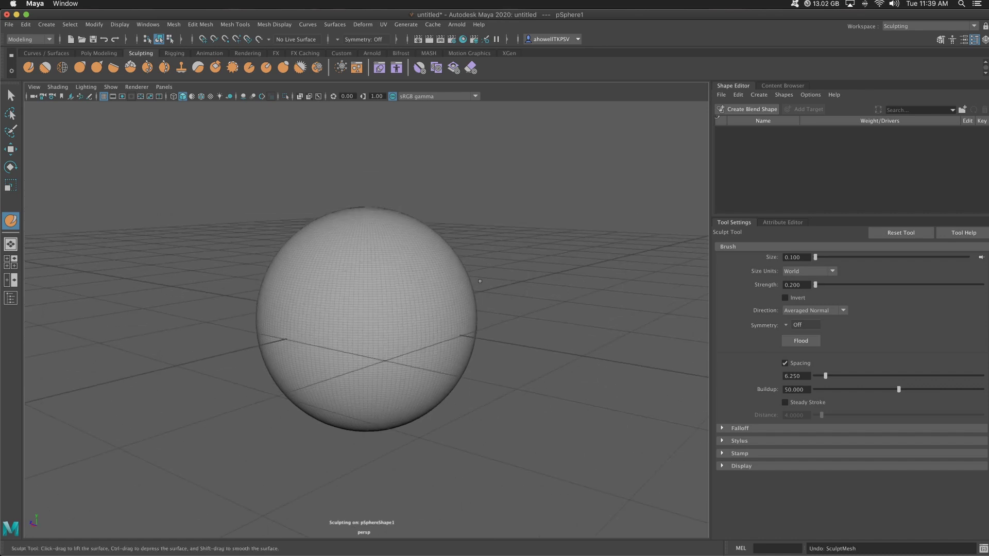
{"action": "mouse_move", "coordinate": [388, 261]}
{"action": "left_mouse_down"}
{"action": "mouse_move", "coordinate": [416, 281]}
{"action": "mouse_move", "coordinate": [325, 331]}
{"action": "mouse_move", "coordinate": [361, 362]}
{"action": "mouse_move", "coordinate": [418, 356]}
{"action": "mouse_move", "coordinate": [449, 315]}
{"action": "left_mouse_up"}
{"action": "key", "text": "z"}
{"action": "key", "text": "z"}
{"action": "left_click_drag", "start_coordinate": [380, 259], "coordinate": [391, 308]}
{"action": "key", "text": "z"}
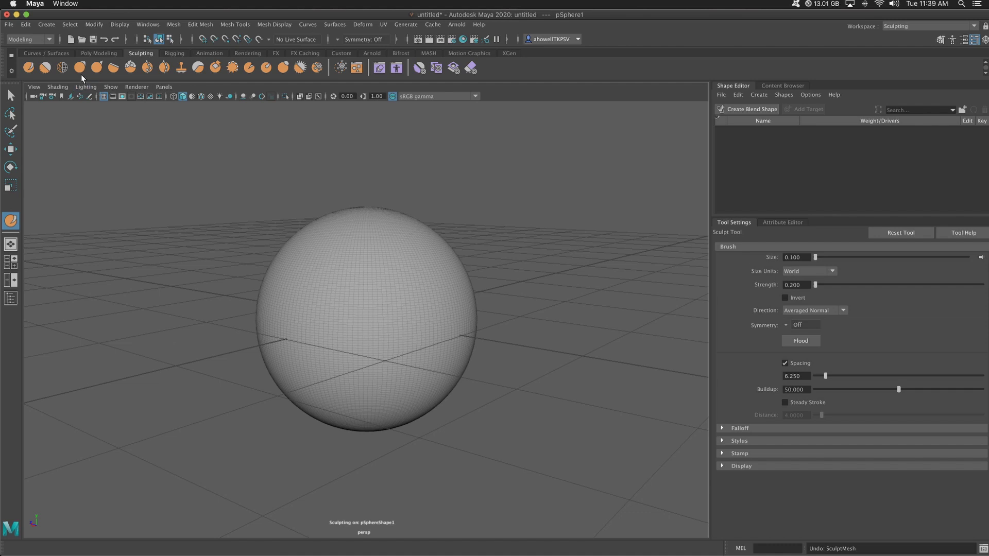
{"action": "left_click_drag", "start_coordinate": [355, 258], "coordinate": [309, 245], "text": "alt"}
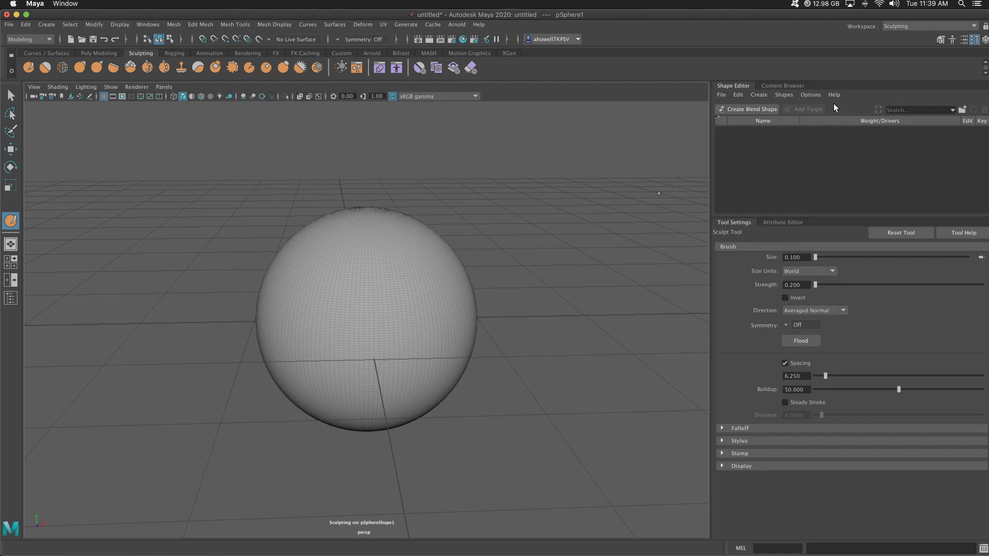
Switch to the Maya Classic workspace, undo the last stroke, and smooth pSphere1 again.
{"action": "left_click", "coordinate": [927, 26]}
{"action": "left_click", "coordinate": [922, 36]}
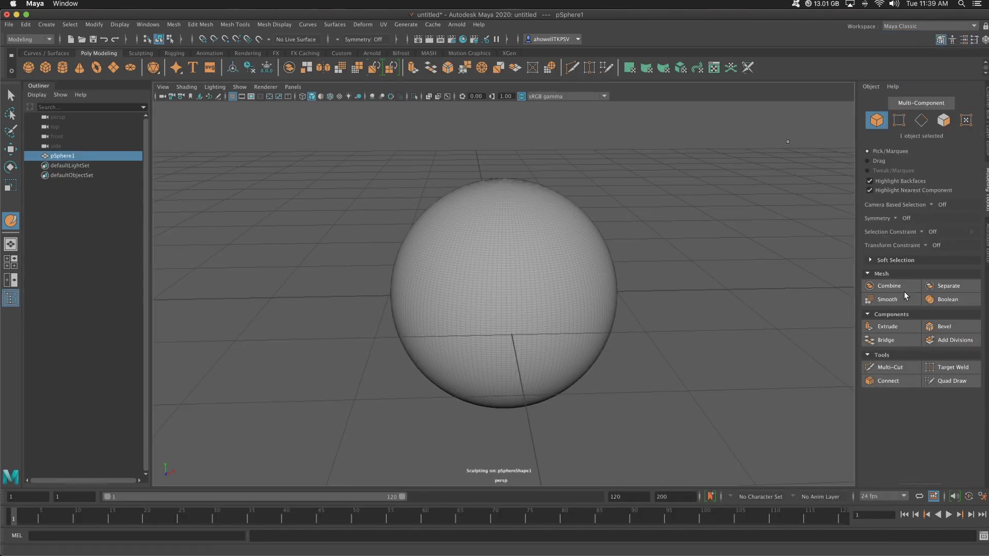
{"action": "key", "text": "ctrl+z"}
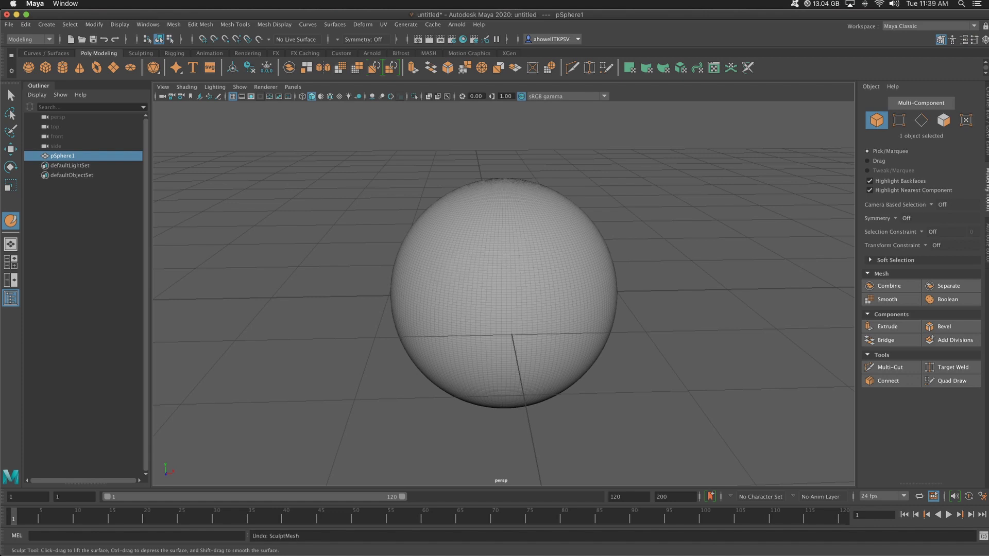
{"action": "key", "text": "w"}
{"action": "left_click", "coordinate": [893, 301]}
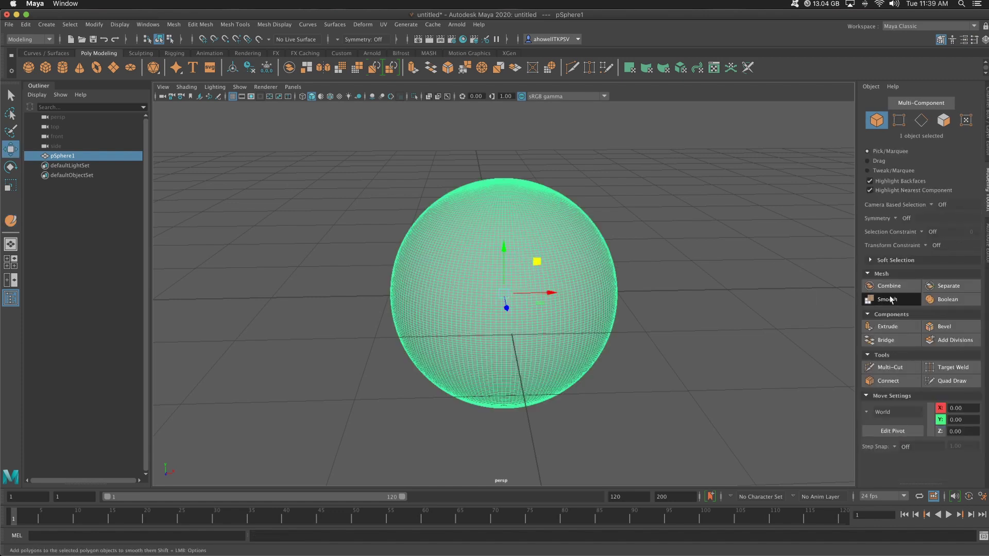